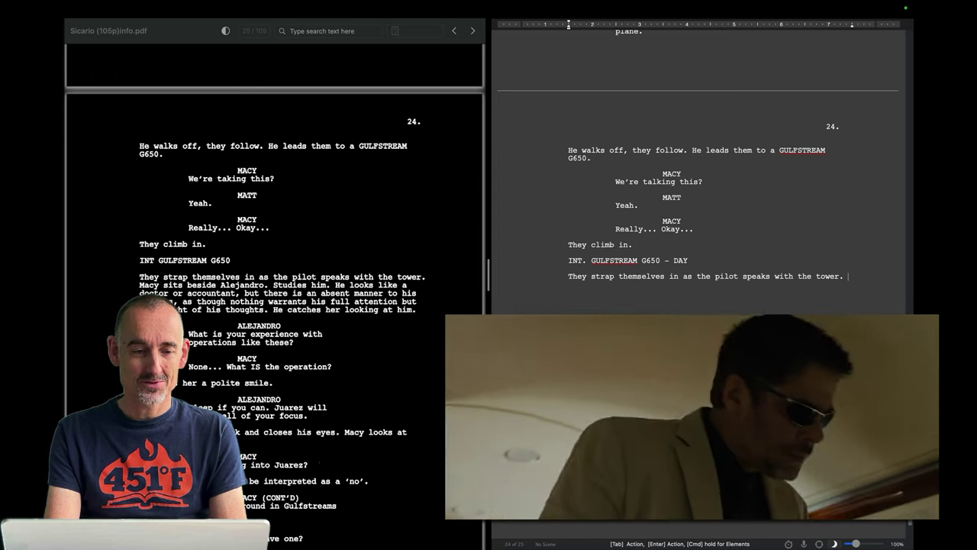
# Transcribe the Gulfstream cabin scene from "Macy sits beside Alejandro." through Macy's dialogue "Right... Food on this flight?" and Matt's peanuts reply
pyautogui.write('Macy s')
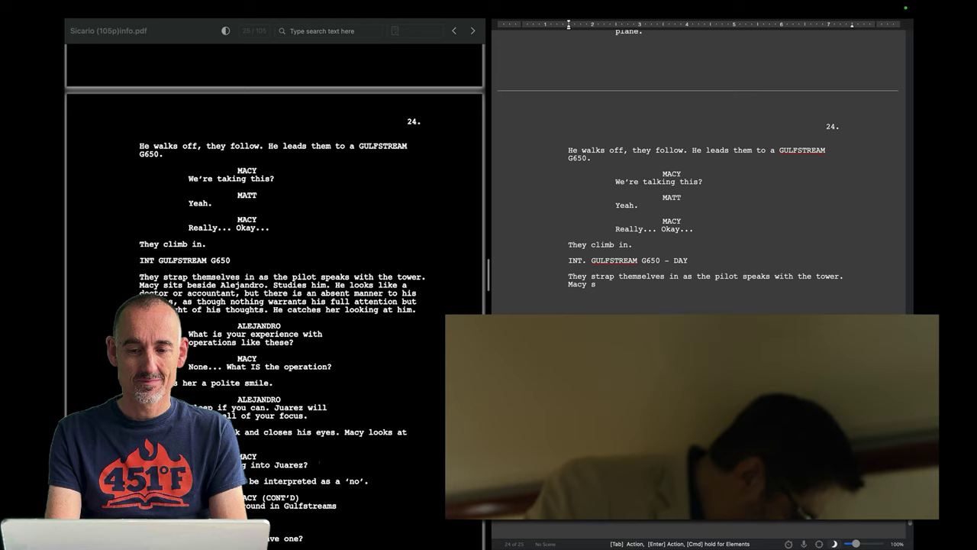
pyautogui.write('its beside Alejandro. Studies him. He looks like a doctor or accountant, but there is an absent manner to his actions, as though nothing warrants his full attention but the weight of his thoughts. He catches her looking at him. ALEJANDRO What is your experience with operations like these? MACY None... What IS the operation? He gives her a polite smile. ALEJANDRO Sleep if you can. Juarez will demand all of your focus. He lays his head back and closes his eyes. Macy laoo')
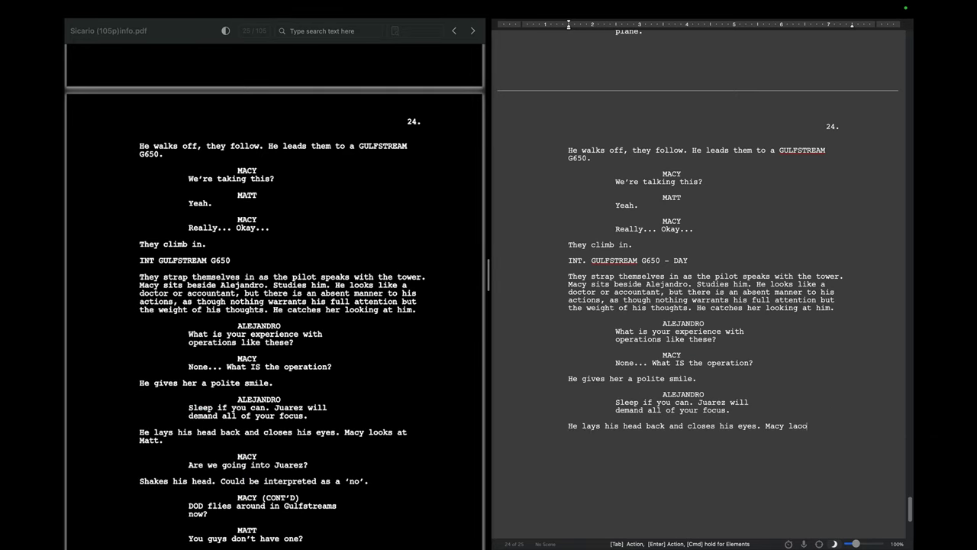
pyautogui.write('Are we going into Juarez?')
pyautogui.press('Return')
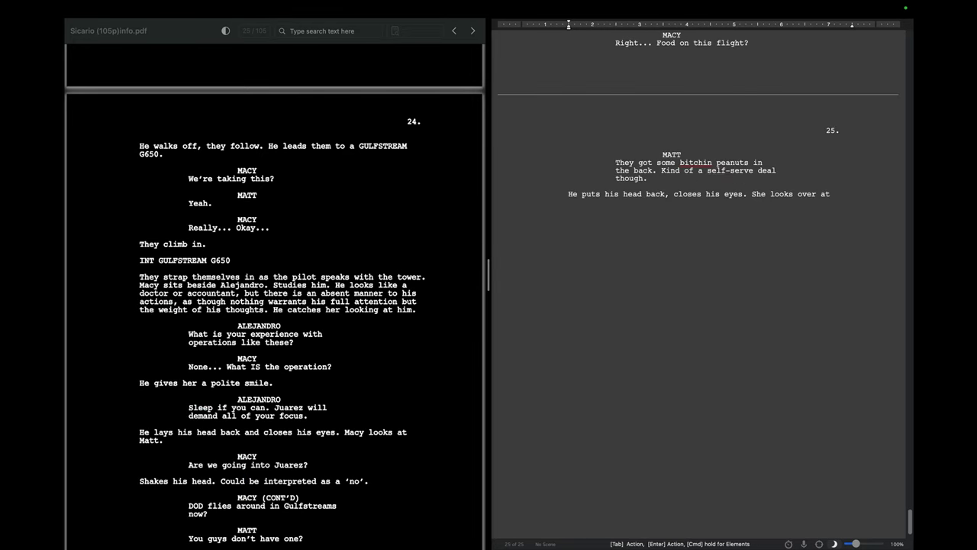
# Complete the action about Alejandro already asleep and the plane beginning to taxi, adding a "CUT TO:" transition and the line "-- FLASH BACK --"
pyautogui.write("Alejandro who is already asleep. Macy's wired. No chance of sleep. Pulls a magazine from the seat back as the plane begins to taxi...")
pyautogui.press('Tab')
pyautogui.press('Return')
pyautogui.press('Return')
pyautogui.write('-- FLASH BACK --')
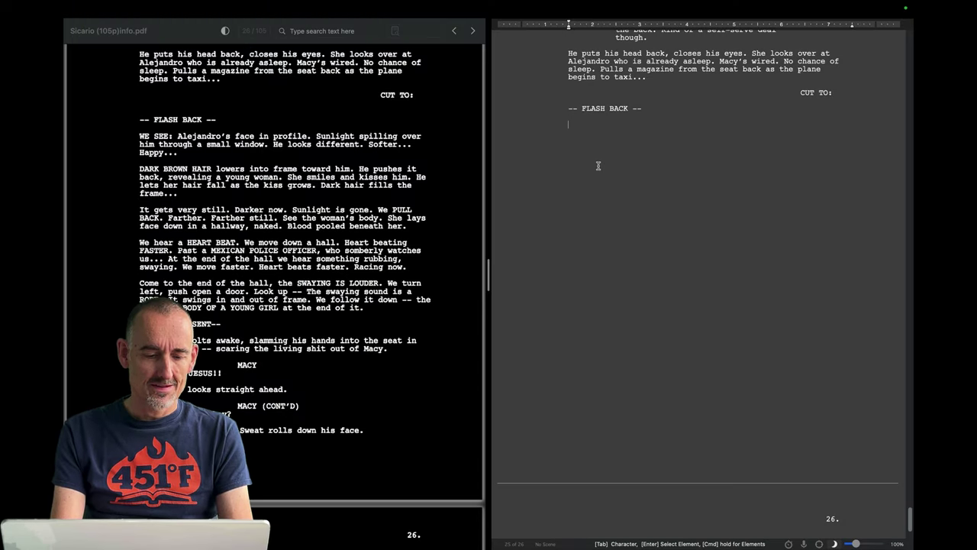
# Write the flashback's opening action, from "WE SEE: Alejandro's face in profile." through "He looks different. Softer... Happy..."
pyautogui.write('WE SEE: Sa')
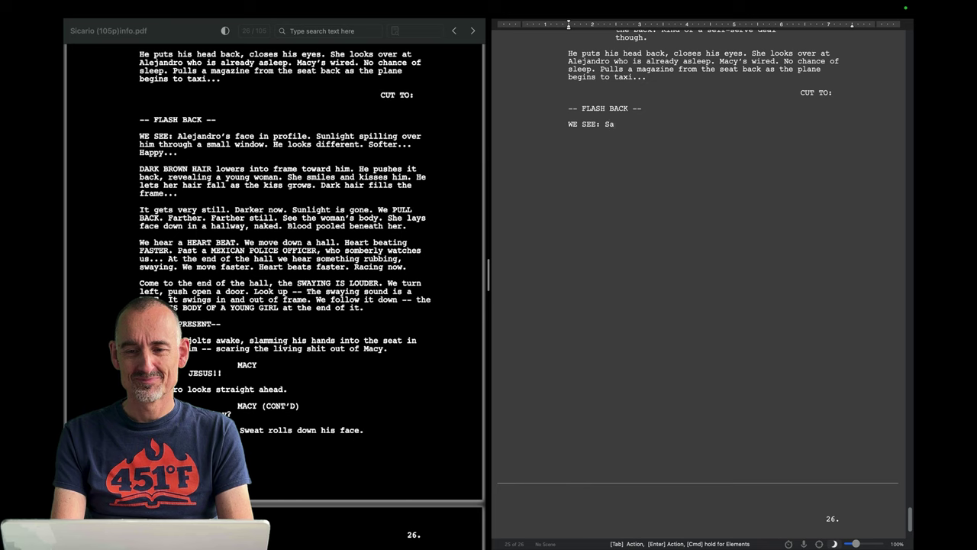
pyautogui.press('BackSpace')
pyautogui.press('BackSpace')
pyautogui.write('Ae')
pyautogui.press('BackSpace')
pyautogui.write("lejandro's face in profile. Sunlight spilling over thim through a small window. He looks different. Softer... Happy...")
pyautogui.press('Return')
# Add the flashback action paragraphs from "DARK BROWN HAIR lowers into frame toward him." through "Blood pooled beneath her."
pyautogui.write('DARK BROWN HAIR lowers into frame toward him. He pushes it back, revealing a young woman. She smiles and kisses him. He lets her hair fall as the kiss grows. Dark hair fills the frame...')
pyautogui.press('Return')
pyautogui.write("It gets very still. Darker now. Sunlight is gone. We PULL BACK. Farther. Farther still. See the woman's body. She lays fac")
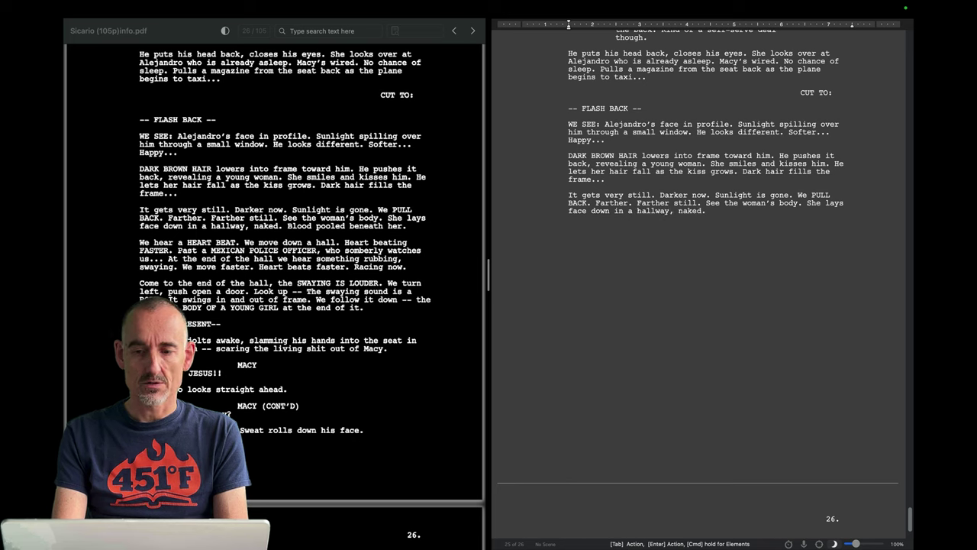
pyautogui.write('d pooled beneath her.')
pyautogui.press('Return')
# Add the hallway action paragraphs from "We hear a HEART BEAT." through "the LIFELESS BODY OF A YOUNG GIRL at the end of it."
pyautogui.write('We hear a HEART BEAT. We move down a hall. Heart beating FASTER. Past a MEXICAN POLICE OFFICER, who somberly watches us... At the end of the hall we hear something rubbing, swaying. We move faster. Heart beats faster. Racing now.')
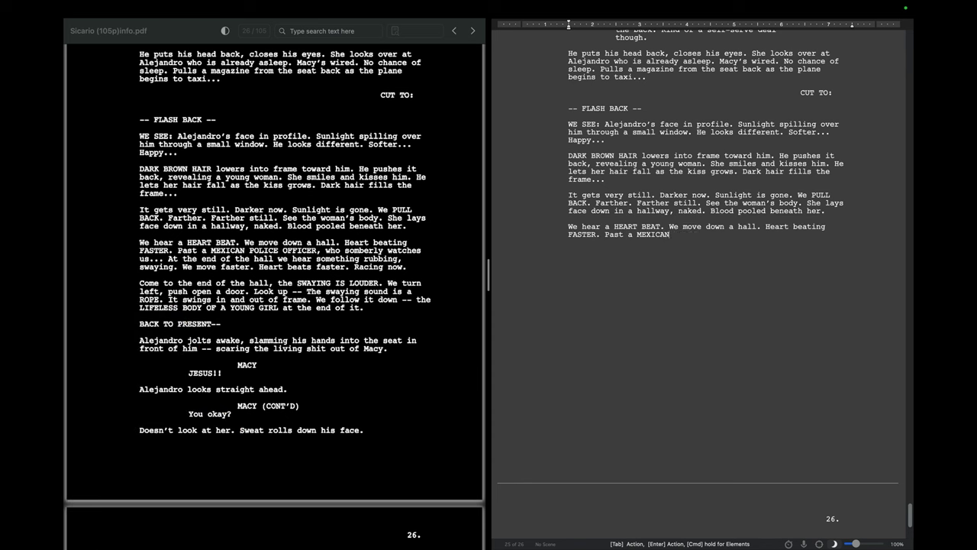
pyautogui.press('Return')
pyautogui.write('Come to the end of the hall, the SWAYING IS LOUDER. We turn left, push open a door. Look up -- The swaying sound is a ROPE. It swings in and out of frame. We follow it down -- the LIFELESS BODY OF A YOUNG GIRL at the end of it.')
pyautogui.press('Return')
# Add "BACK TO PRESENT --" and the action of Alejandro jolting awake, ending "scaring the living shit out of Macy."
pyautogui.write('BACK TO PRESENT --')
pyautogui.press('Return')
pyautogui.write('Alejandro jolts awa')
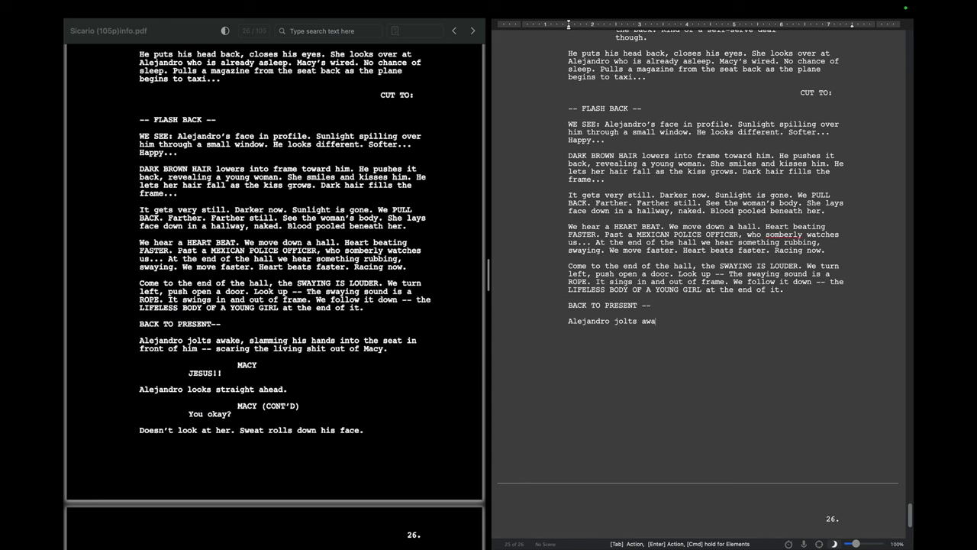
pyautogui.write('ke, slamming his hands into the seat in front of him -- scaring')
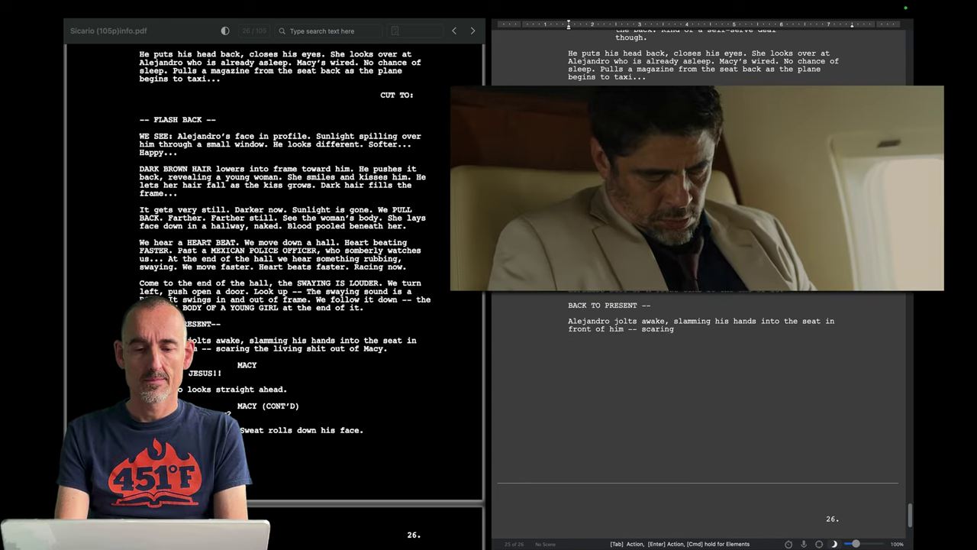
pyautogui.write(' the living')
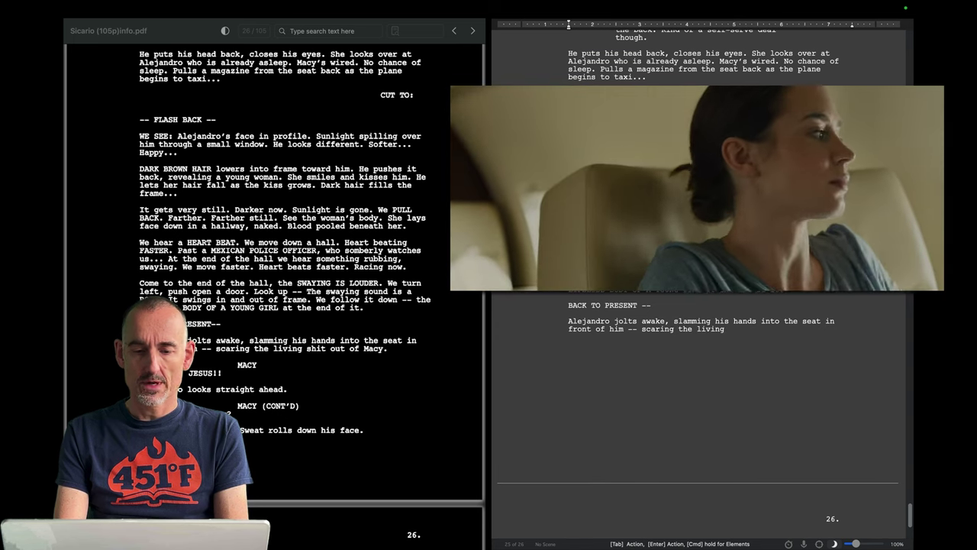
pyautogui.write(' shit out')
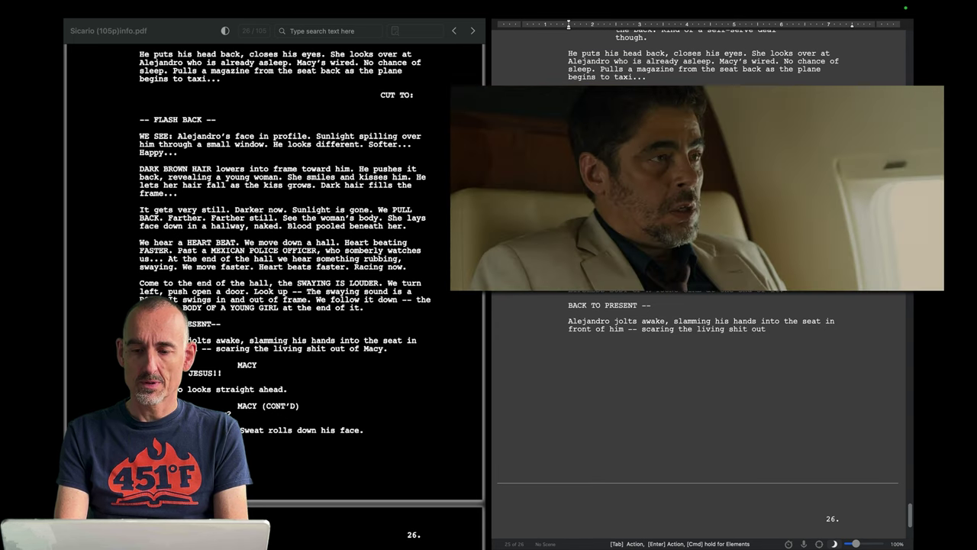
pyautogui.write(' of Macy.')
pyautogui.press('Return')
# Add a MACY character cue with the dialogue "JESUS!!" below the jolting-awake action
pyautogui.press('Return')
pyautogui.write('MACY')
pyautogui.press('Return')
pyautogui.write('J')
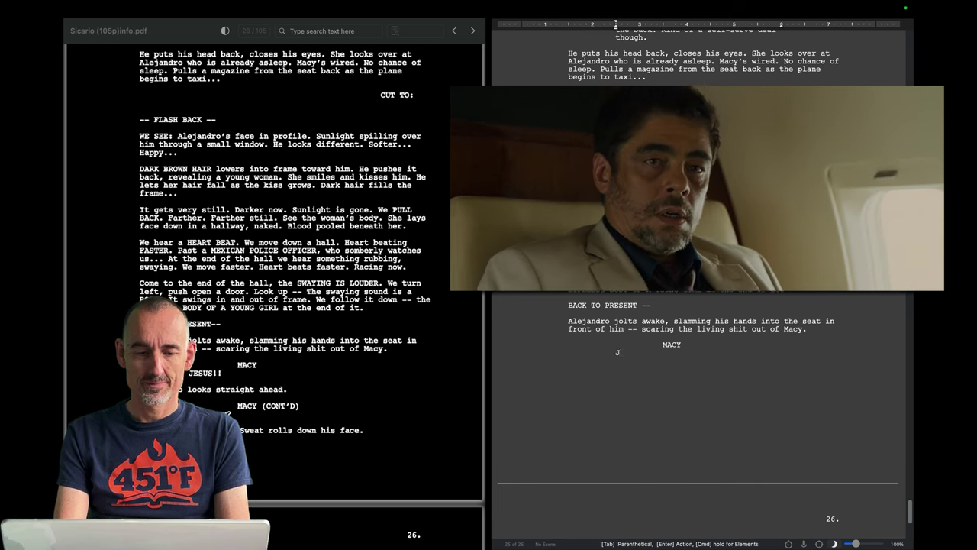
pyautogui.write('ESUS!!')
pyautogui.press('Return')
# Add the action line "Alejandro looks straight ahead." after Macy's exclamation
pyautogui.write('A')
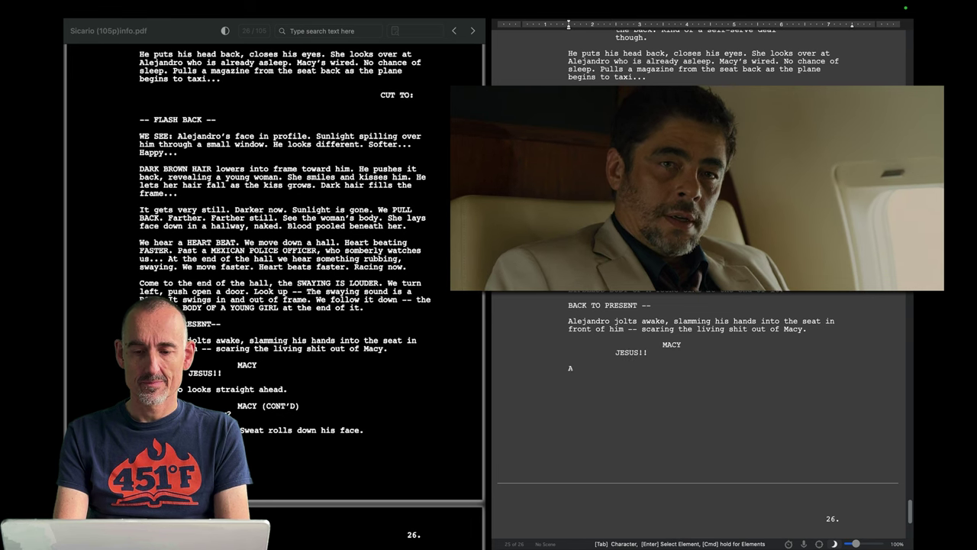
pyautogui.write('lejandro looks ')
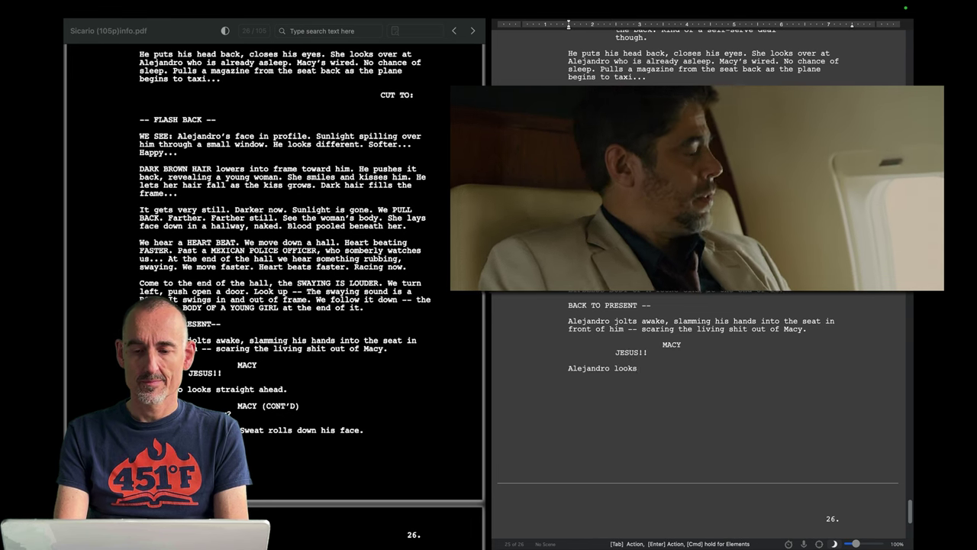
pyautogui.write('st')
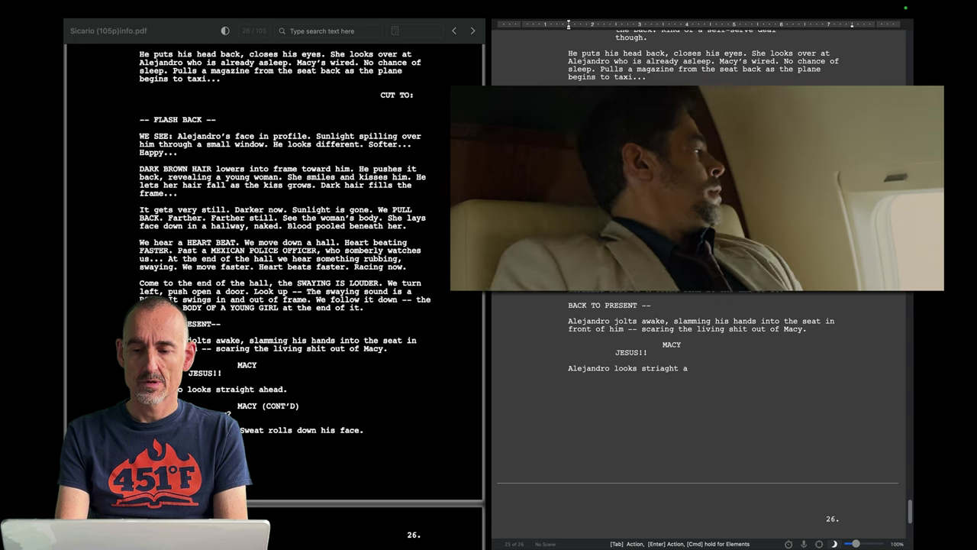
pyautogui.write('raight ')
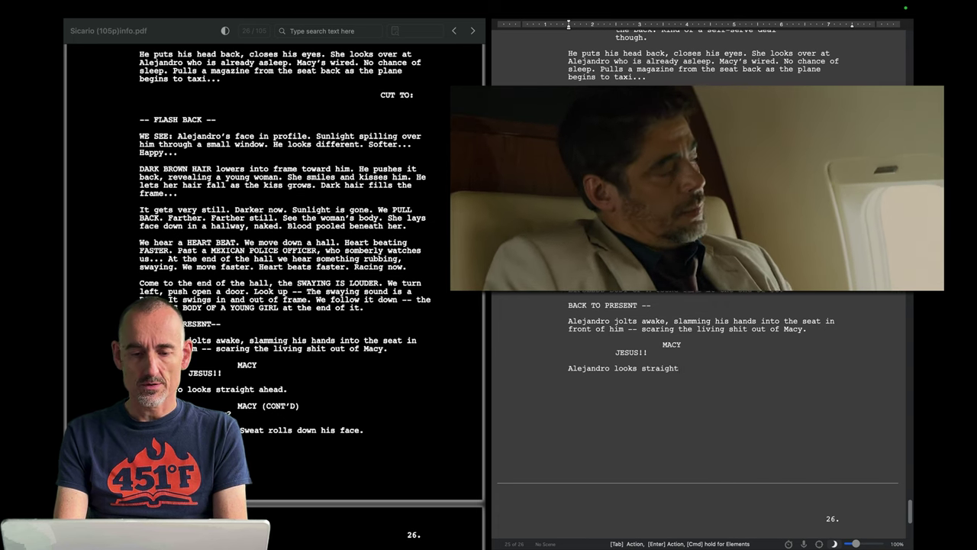
pyautogui.write('ahead.')
pyautogui.press('Return')
# Add another MACY character cue with the dialogue "You okay?"
pyautogui.press('Tab')
pyautogui.write('M')
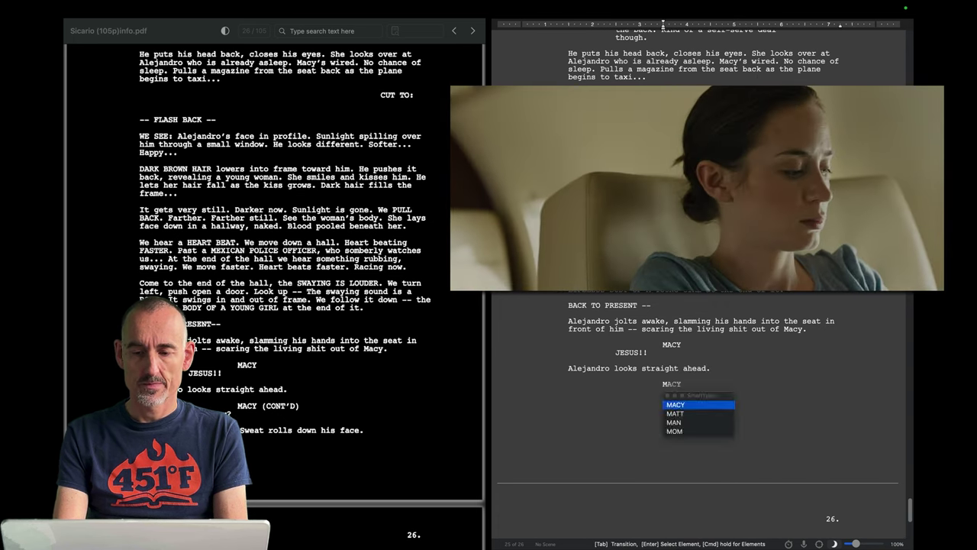
pyautogui.press('Return')
pyautogui.write('You okay?')
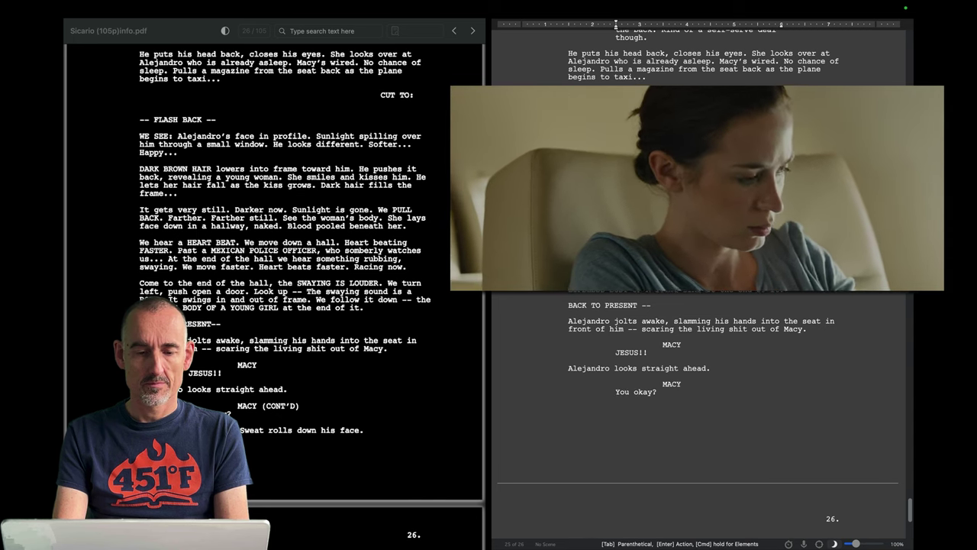
pyautogui.press('Return')
# Add the action line "Doesn't look at her. Sweat rolls down his face." to end page 25
pyautogui.write("Doesn't look")
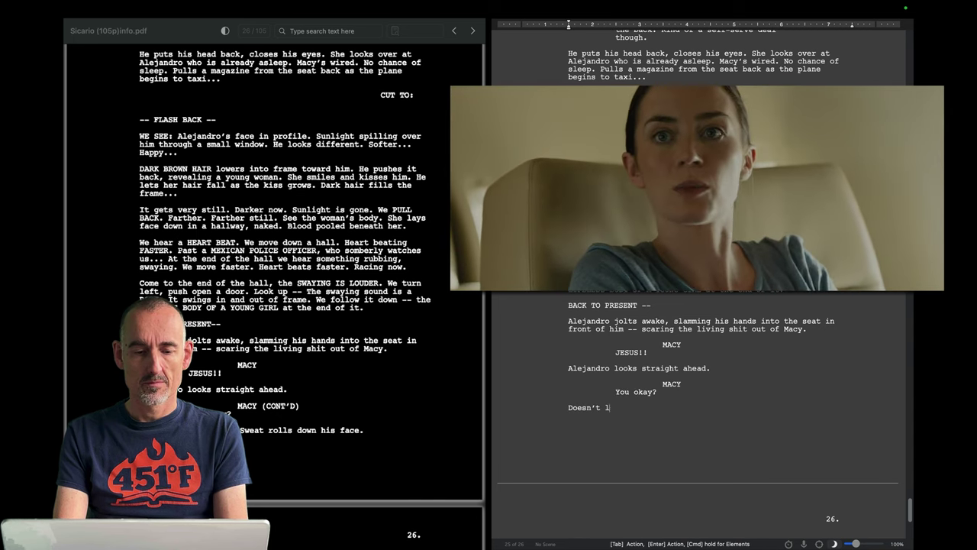
pyautogui.write(' at her. Swe')
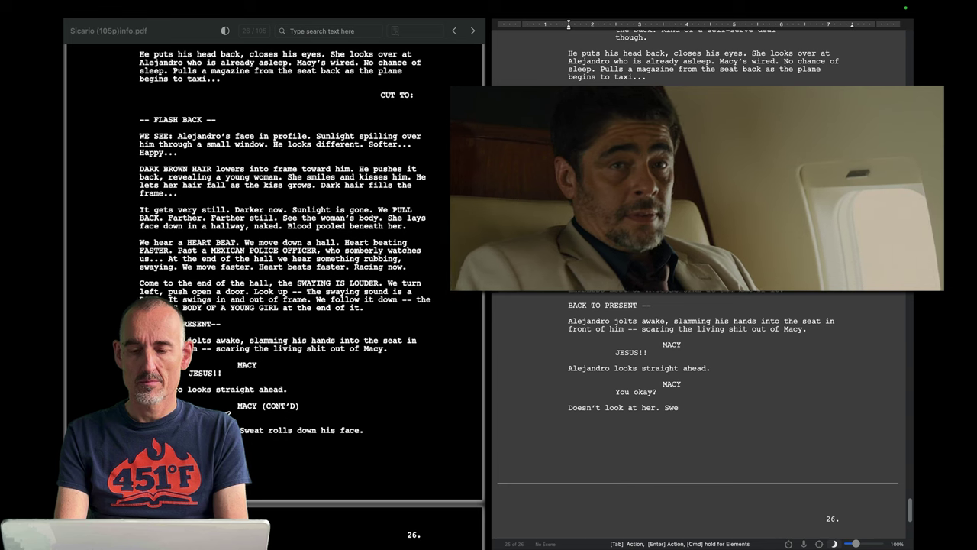
pyautogui.write('at rolls down hi')
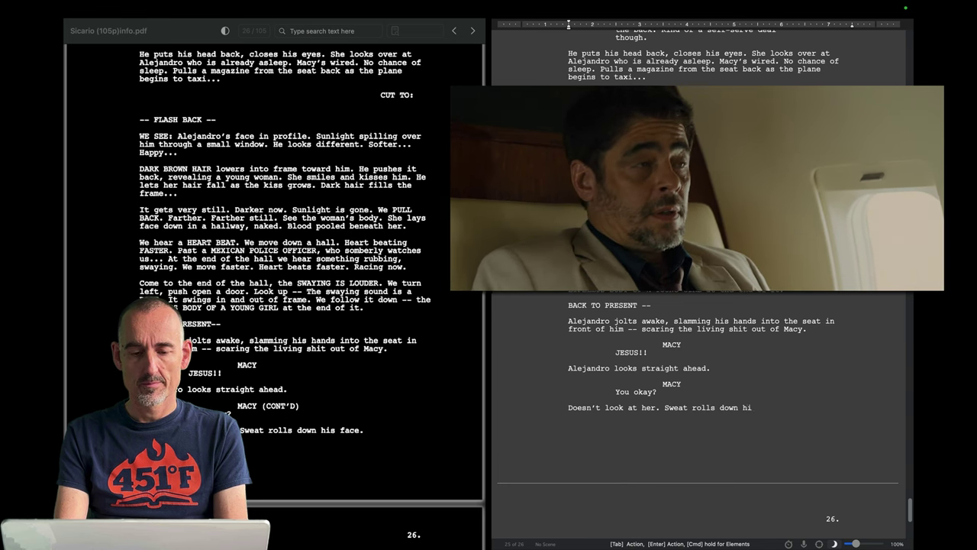
pyautogui.write('s face.')
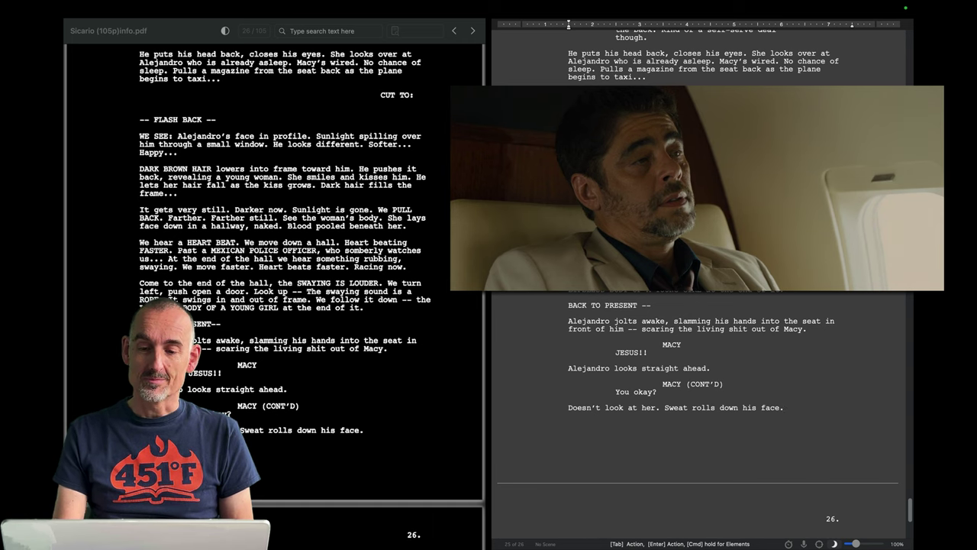
# Transcribe page 26 from Alejandro's dialogue "Yes." through the action "Alejandro lays his head back. Closes his eyes. Macy mumbles"
pyautogui.scroll(-5, 698, 305)
pyautogui.scroll(-6, 699, 306)
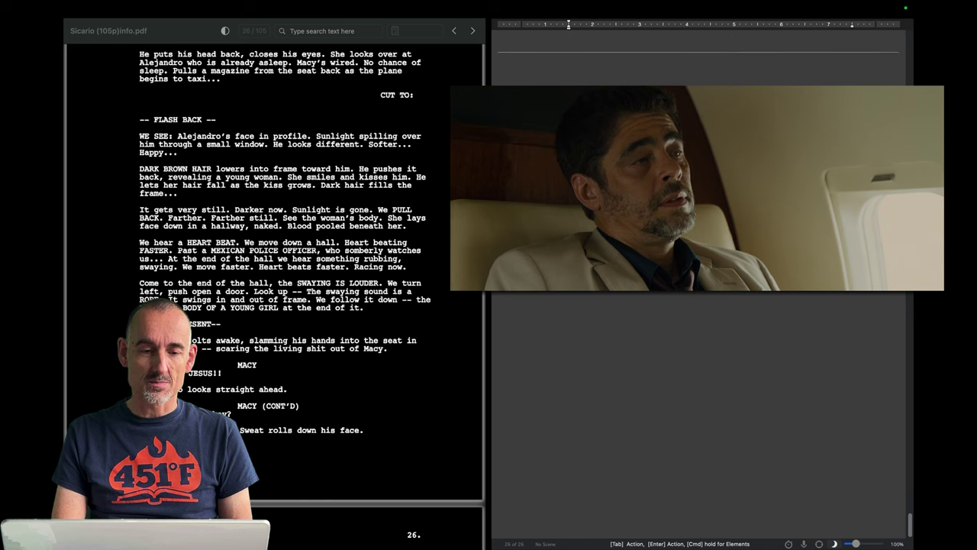
pyautogui.scroll(-10, 271, 319)
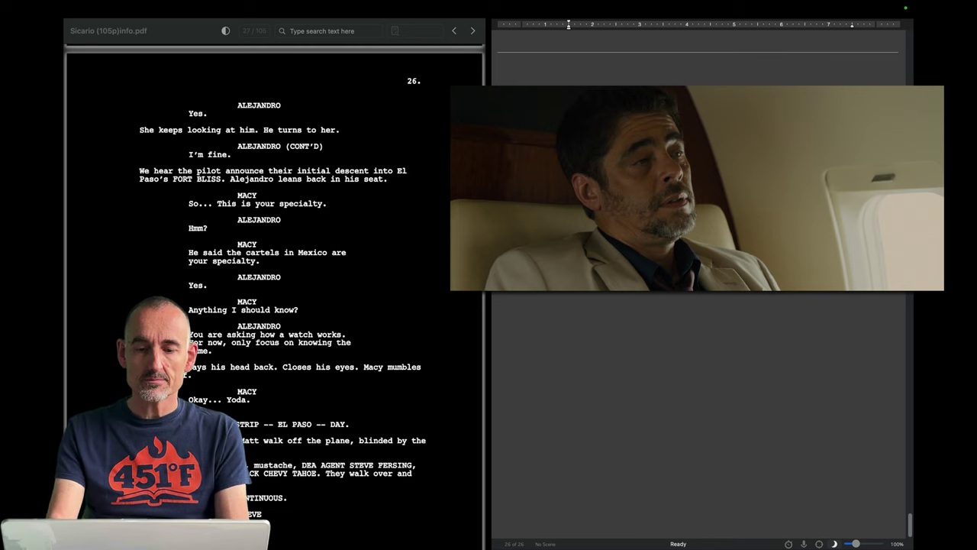
pyautogui.write('ALEJANDRO Yes. She keeps looking at him. He turns to her. ALEJANDRO (CONT’D) I’m fine. We hear the pilot announce their initial descent into El Paso’s FORT BLISS')
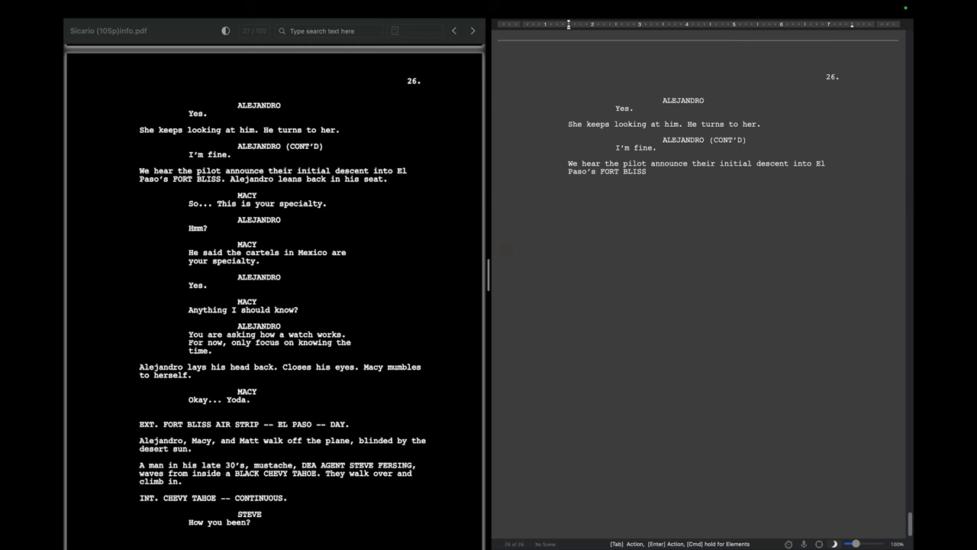
pyautogui.write('. Alejandro leans back in his seat. MACY So... This is your specialty. ALEJANDRO Hmm? MACY He said the cartels in Mexico are your specialty. ALEJANDRO Yes. MACY Anything I should know? ALEJANDRO You are asking how a watch works. For now, only focus on knowing the time. Alejandro lays his head back. Closes his eyes. Macy mumbles ')
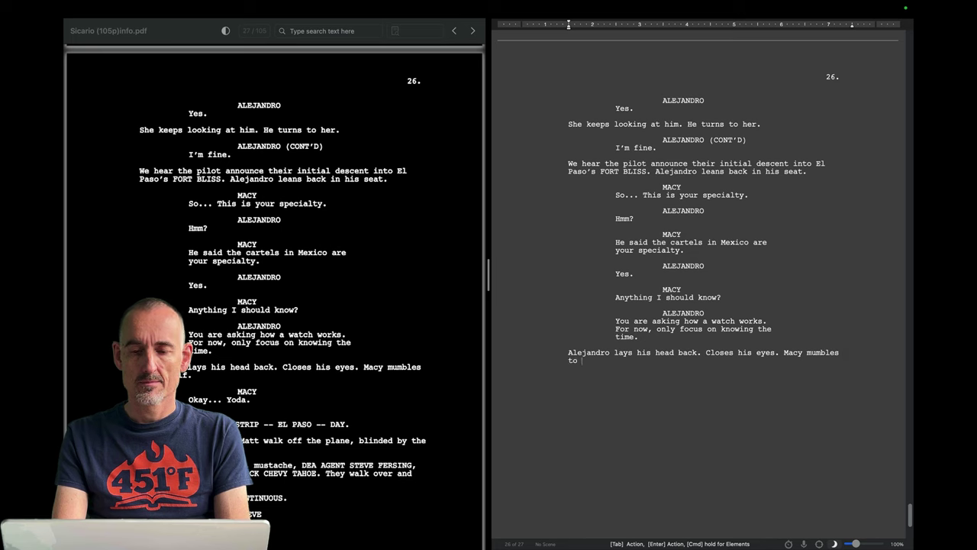
# End the mumbling action with "to herself." and add a MACY cue with the dialogue "Okay... Yoda."
pyautogui.write('to herself.')
pyautogui.press('Return')
pyautogui.press('Return')
pyautogui.write('Okay... Yoda.')
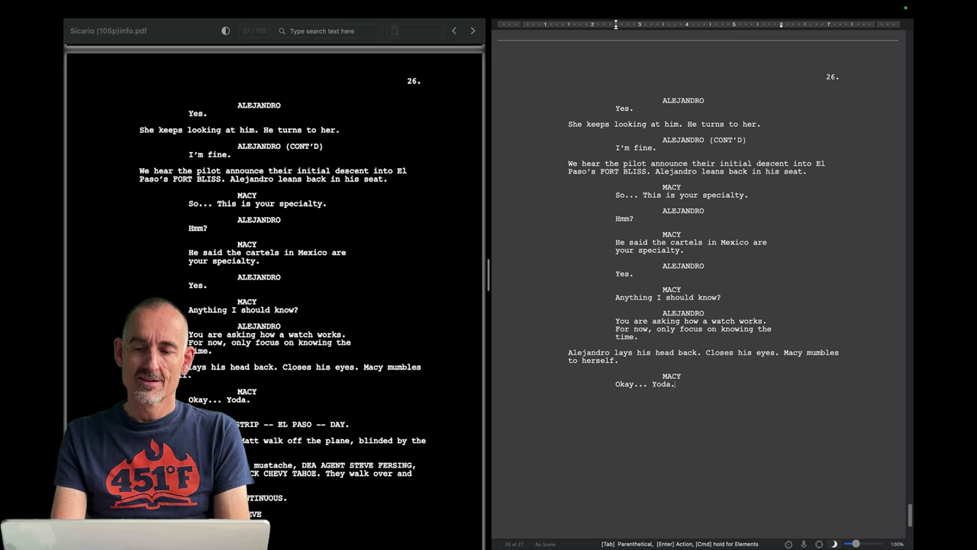
pyautogui.press('Return')
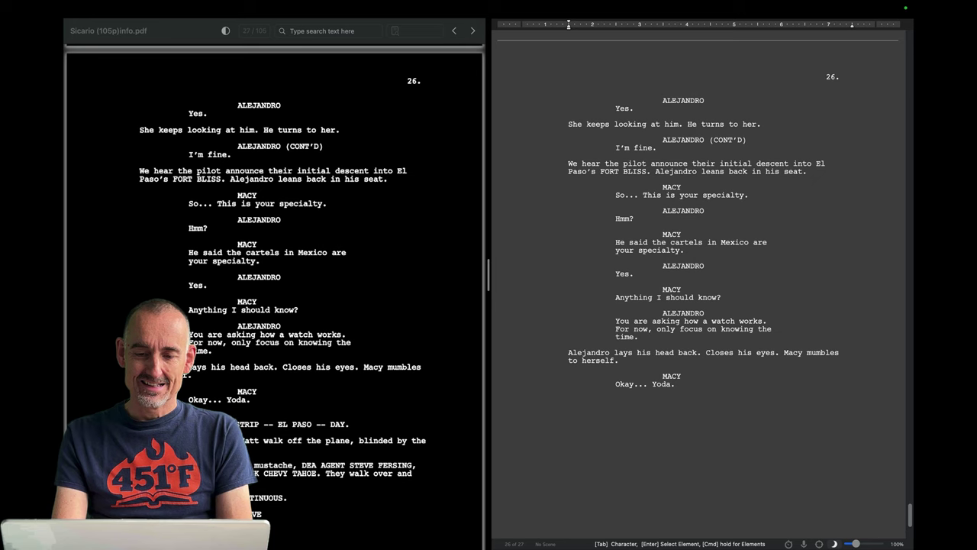
# Add the scene heading "EXT. FORT BLISS AIR STRIP -- EL PASO -- DAY" after the Gulfstream scene
pyautogui.write('Ext. ')
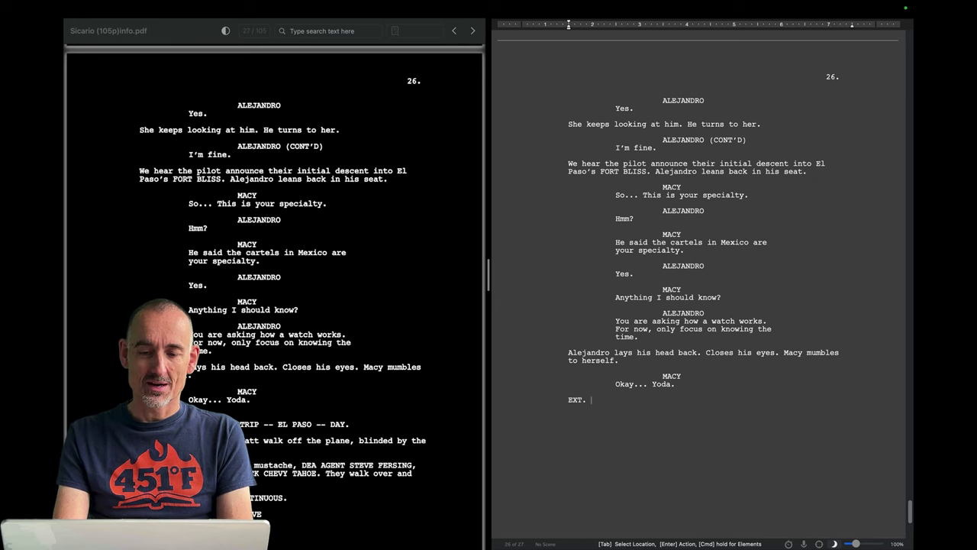
pyautogui.write('FORT BLISS AIR STRIP -- EL PASO -- DAY')
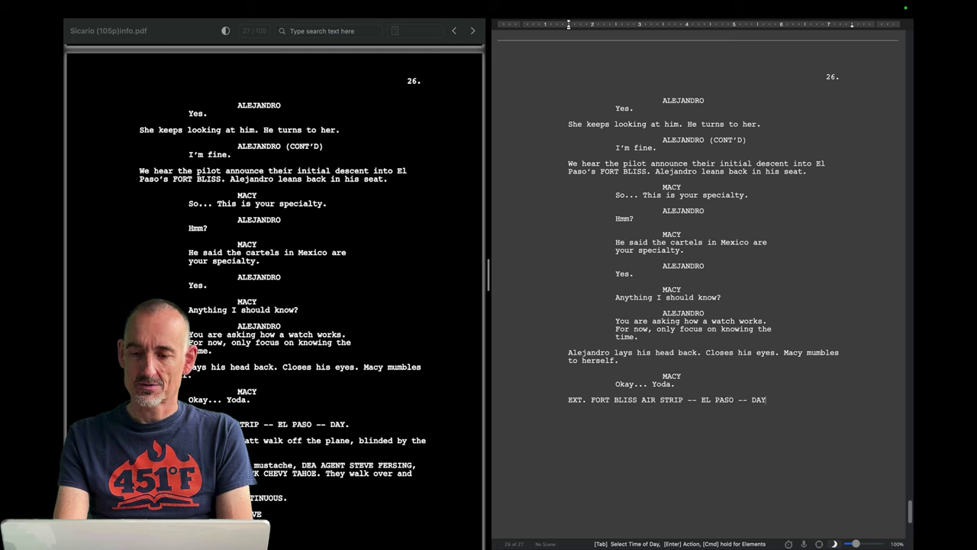
pyautogui.press('Return')
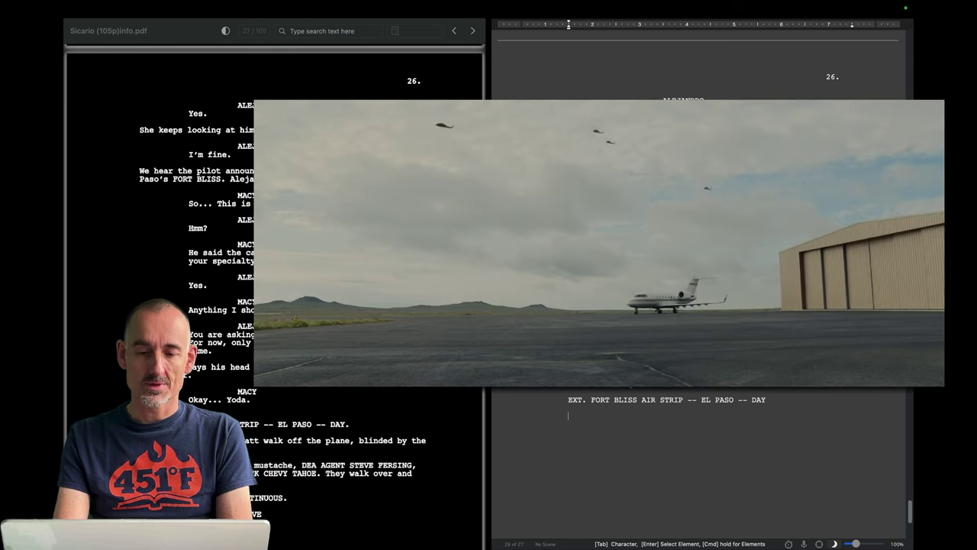
# Add the action line "Alejandro, Macy, and Matt walk off the plane, blinded by the desert." under the air strip heading
pyautogui.write('Alejand')
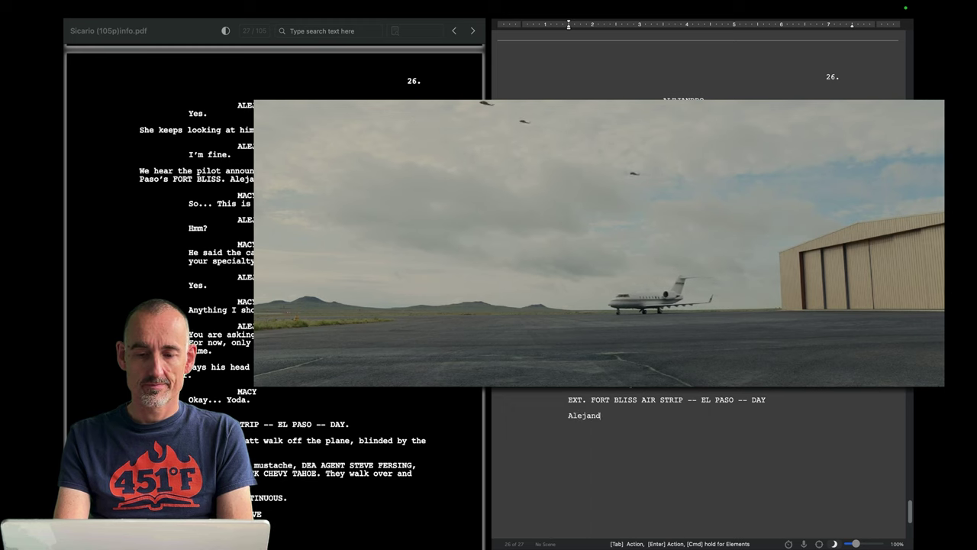
pyautogui.write('ro, Macy, and ')
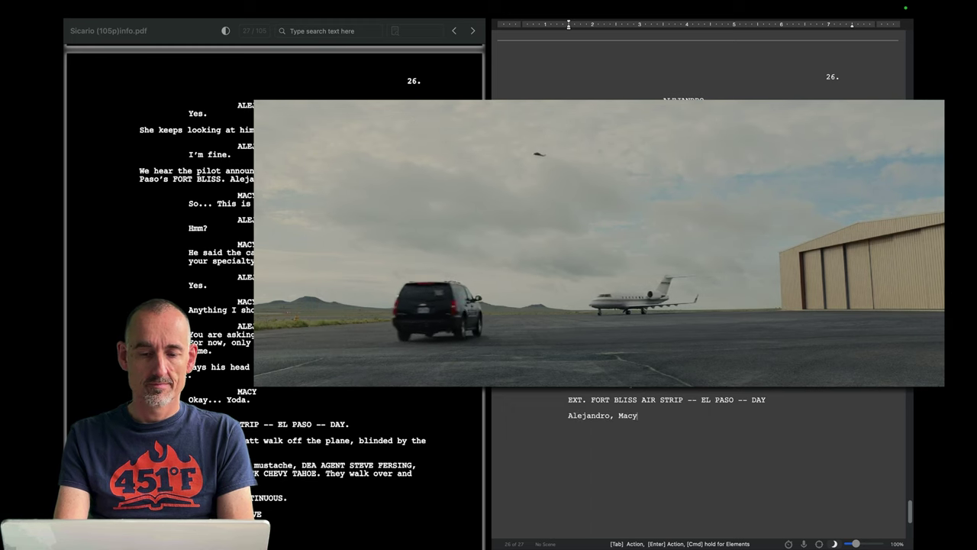
pyautogui.write('Matt walk off ')
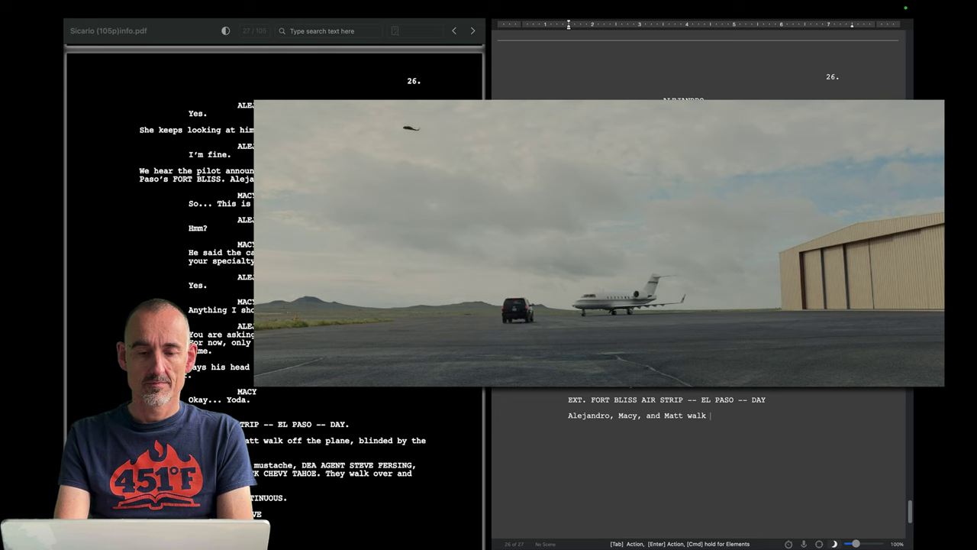
pyautogui.write('the plane blinde')
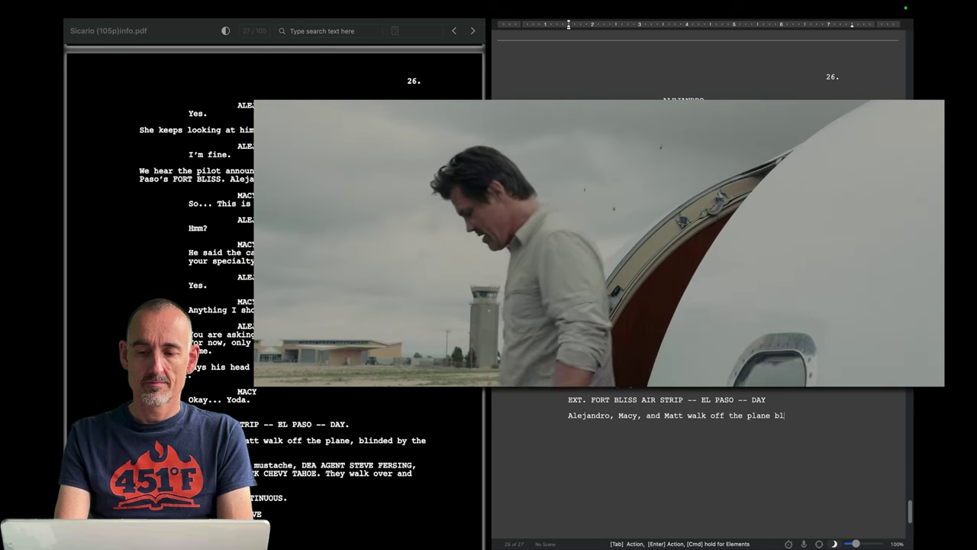
pyautogui.press('BackSpace')
pyautogui.press('BackSpace')
pyautogui.press('BackSpace')
pyautogui.press('BackSpace')
pyautogui.press('BackSpace')
pyautogui.press('BackSpace')
pyautogui.press('BackSpace')
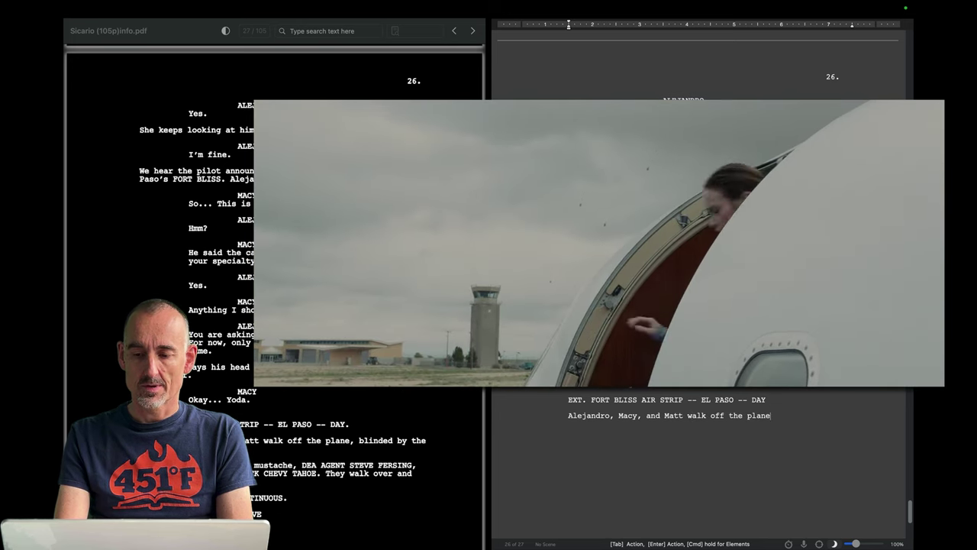
pyautogui.write(', blinded b')
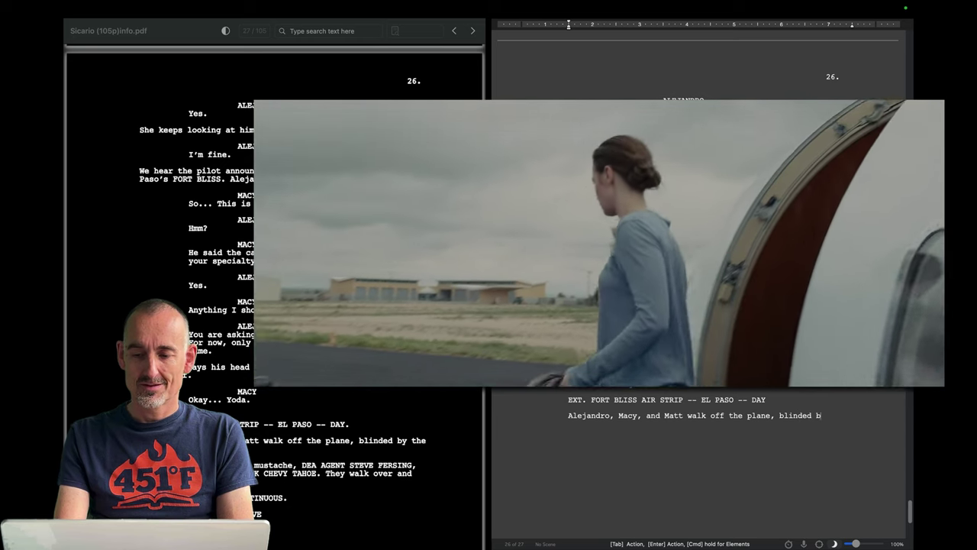
pyautogui.write('y the ')
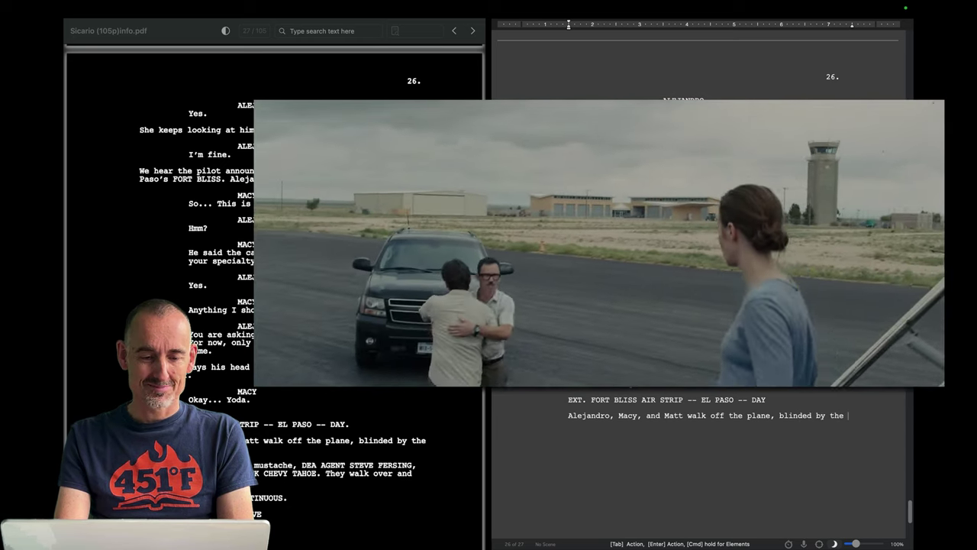
pyautogui.write('desert.')
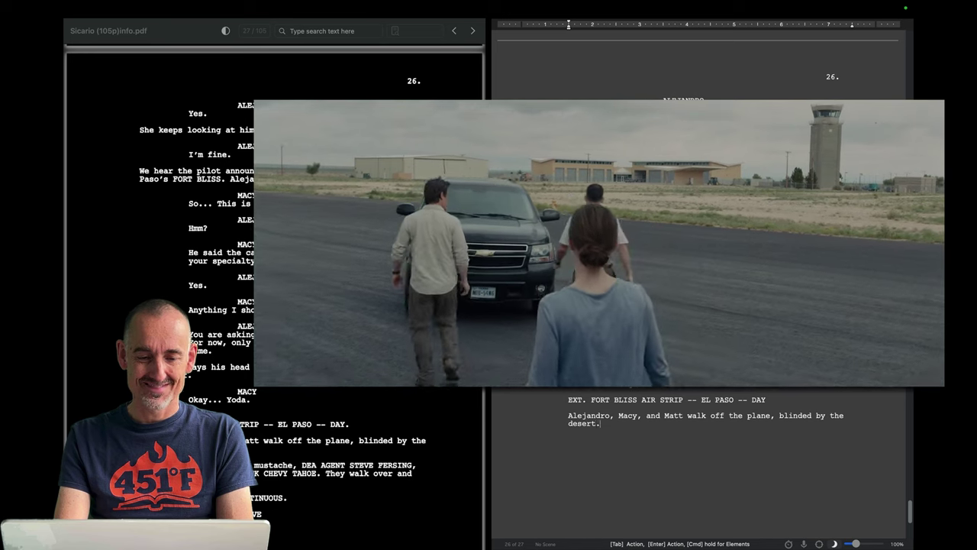
# Start a new action paragraph introducing the DEA agent with "A man in his late 30’s, mustache," followed by his capitalized title and name
pyautogui.press('Return')
pyautogui.write('A man i')
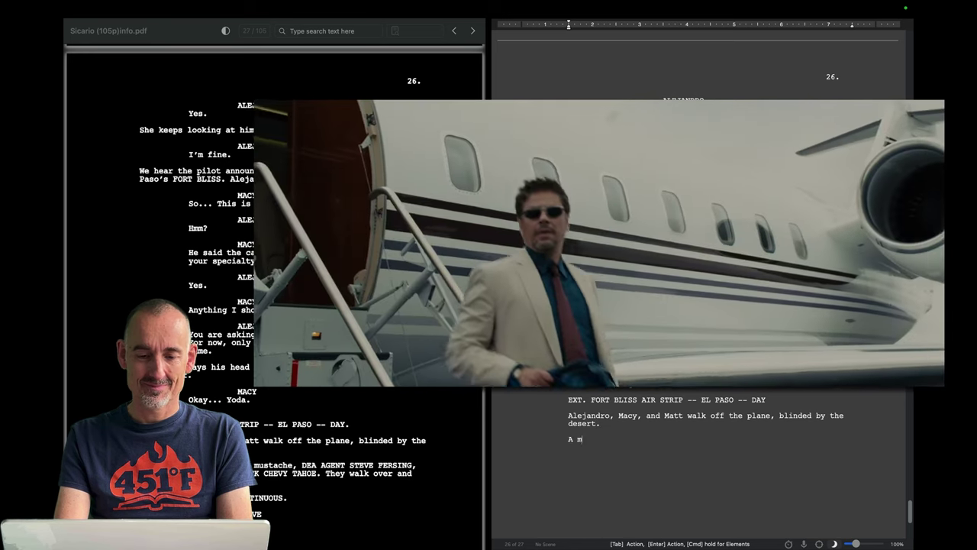
pyautogui.write('n his late 30’s, mustache, DEA AGENT STEVE FERSING,')
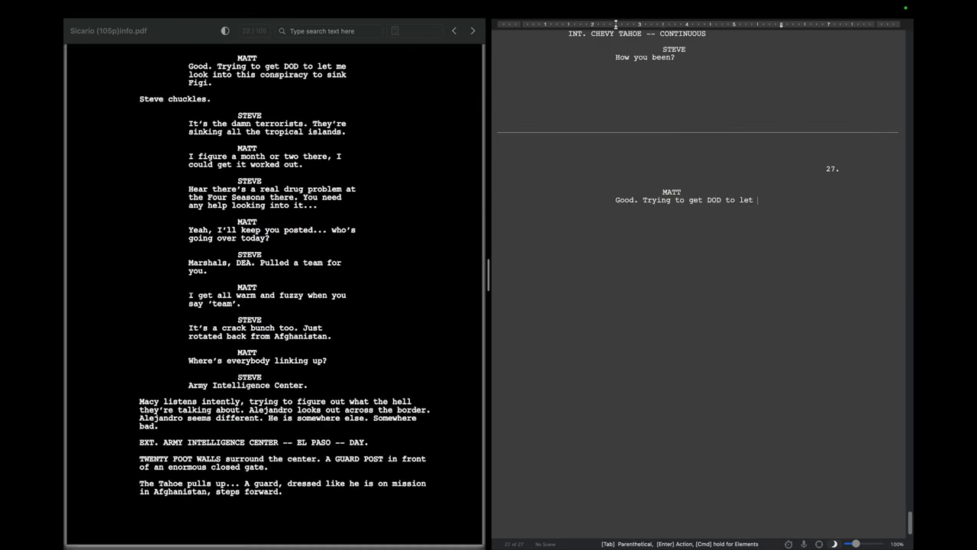
# Transcribe page 27 from Matt's "me look into this conspiracy to sink Figi." through the action ending "He is somewhere else. Somewhere bad."
pyautogui.write("me look into this conspiracy to sink Figi. Steve chuckles. STEVE It's the damn terrorists. They're sinking all the tropical islands. MATT I figure a month or two there, i could get it worked out. STEVE Hear there's a real drug problem at the Four Seasons there. You need any help looking into it... MATT Yeah, I'll keep you posted... who's going over today? STEVE Marshals, DEA. Pulled a team for you. MATT I get all warm and fuzzy when you say 'team'. STEVE It's a crack bunch, too. Just rotated back from Afghanistan. MATT Where's everybody linking up? STEVE Army Intelligence Center. Macy listens intently, trying to figure out what the hell they're talking about. Alejandro looks out across the border. Alejandro seems different. H")
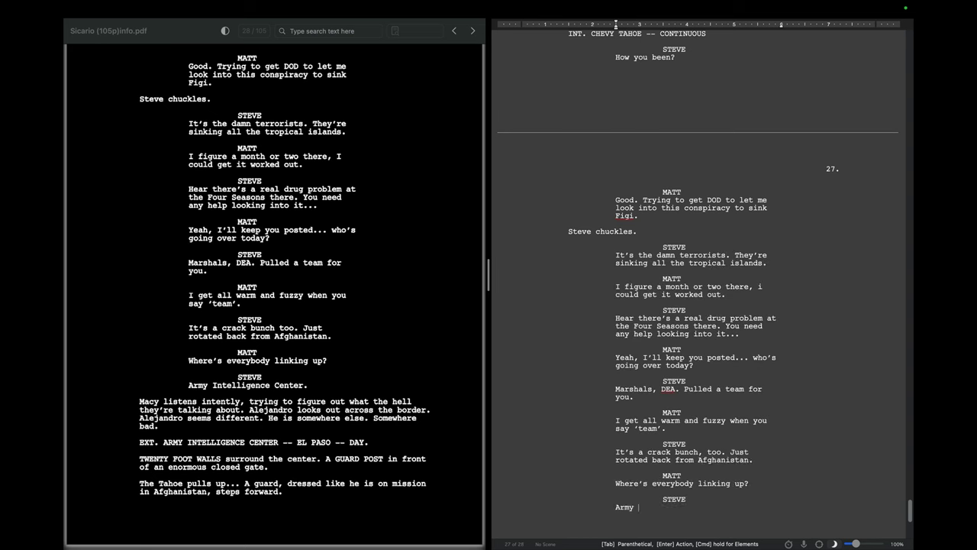
pyautogui.scroll(-3, 275, 290)
pyautogui.write('e is somewhere else. Somewhere bad.')
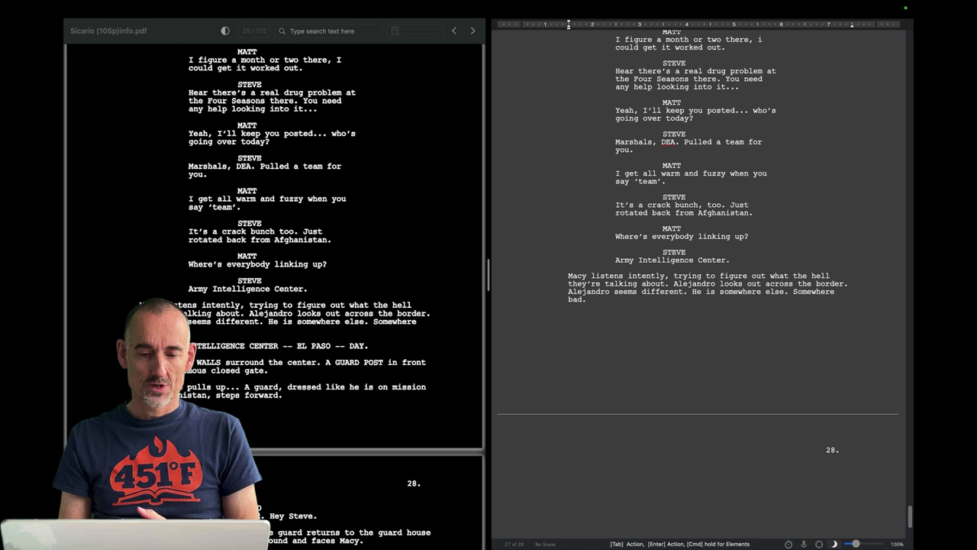
# Check page 27 against the reference PDF and correct the island's spelling to "Fiji" in Matt's opening dialogue
pyautogui.scroll(5, 703, 205)
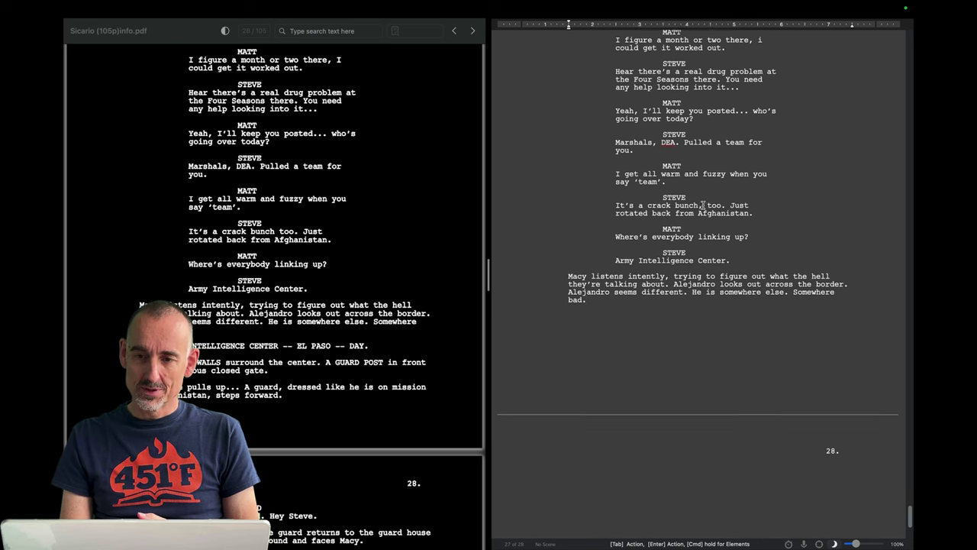
pyautogui.scroll(-2, 703, 205)
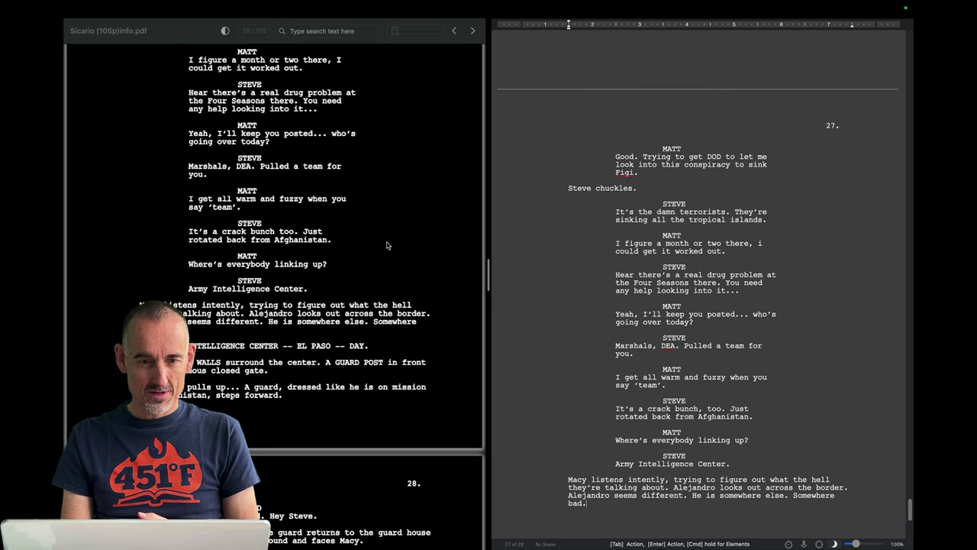
pyautogui.scroll(3, 386, 245)
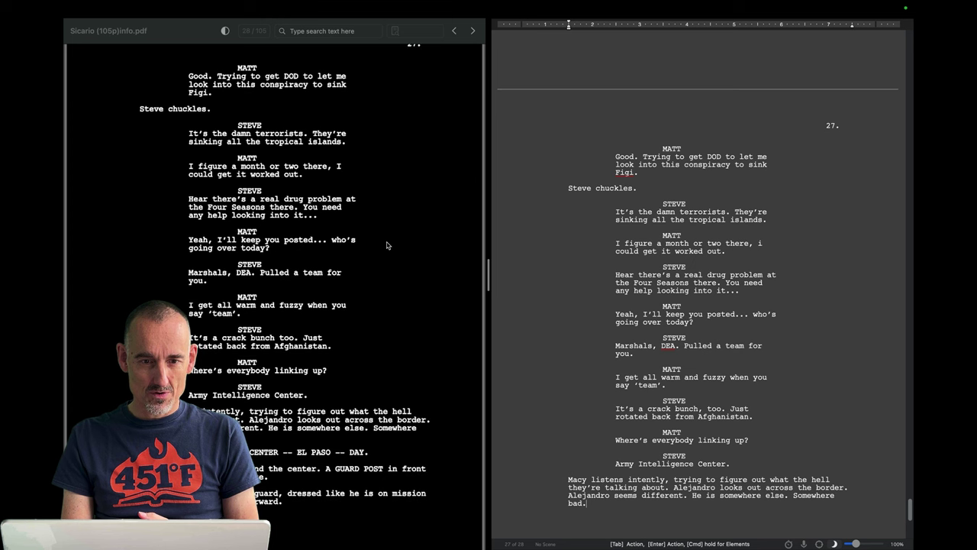
pyautogui.scroll(2, 386, 245)
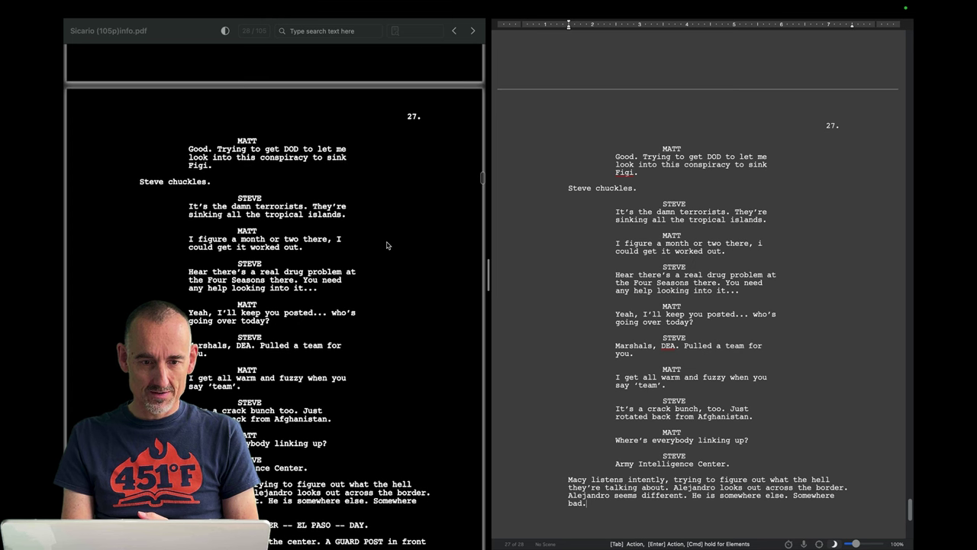
pyautogui.click(627, 173)
pyautogui.press('BackSpace')
pyautogui.write('j')
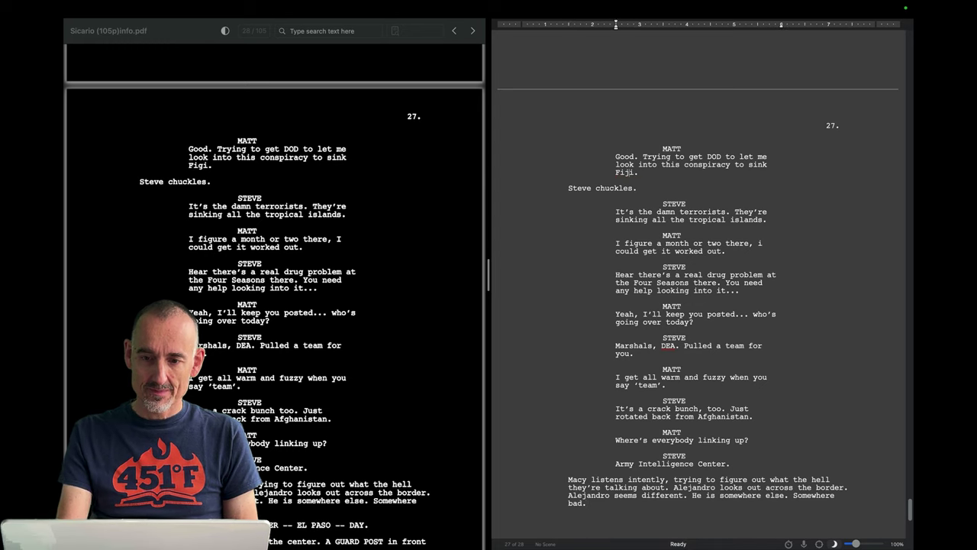